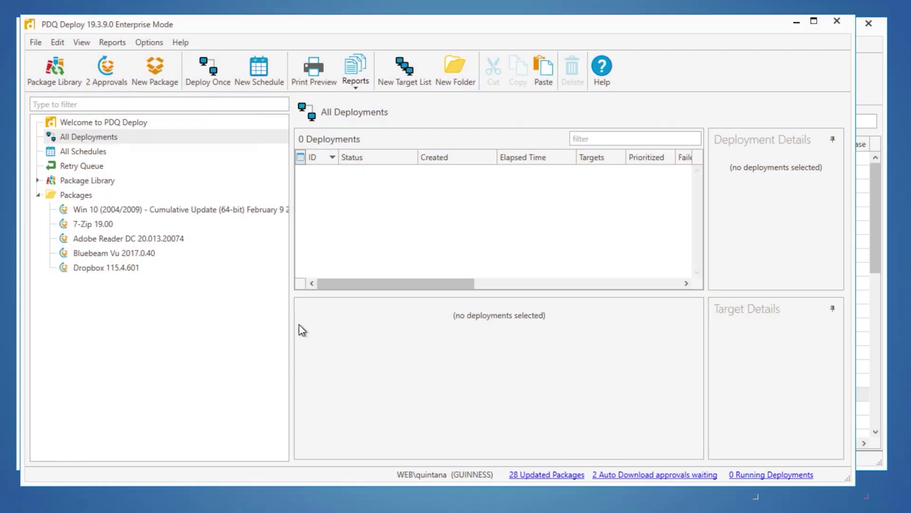
Step: Open the Package Library to list downloadable packages such as 7-Zip and Adobe Reader
click(101, 182)
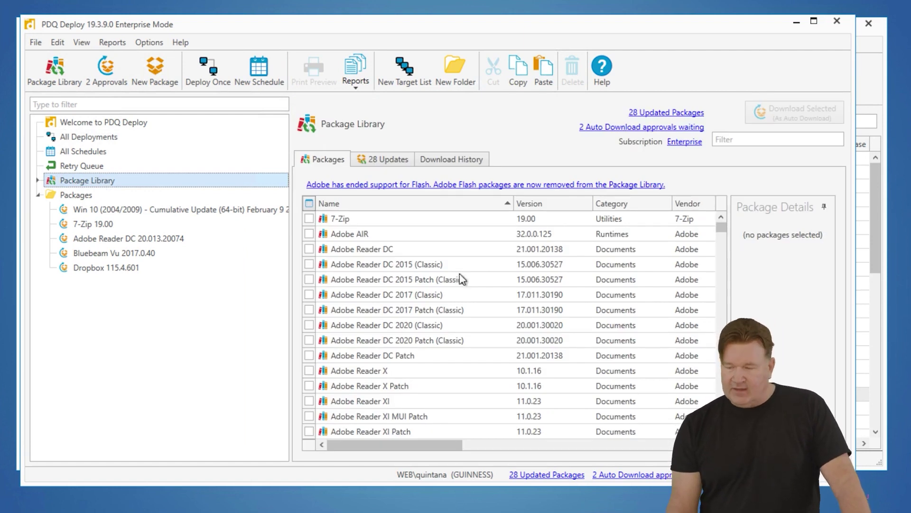
Step: Filter the library for 'chrome' and download the Google Chrome Enterprise 88.0.4324.182 package
click(764, 139)
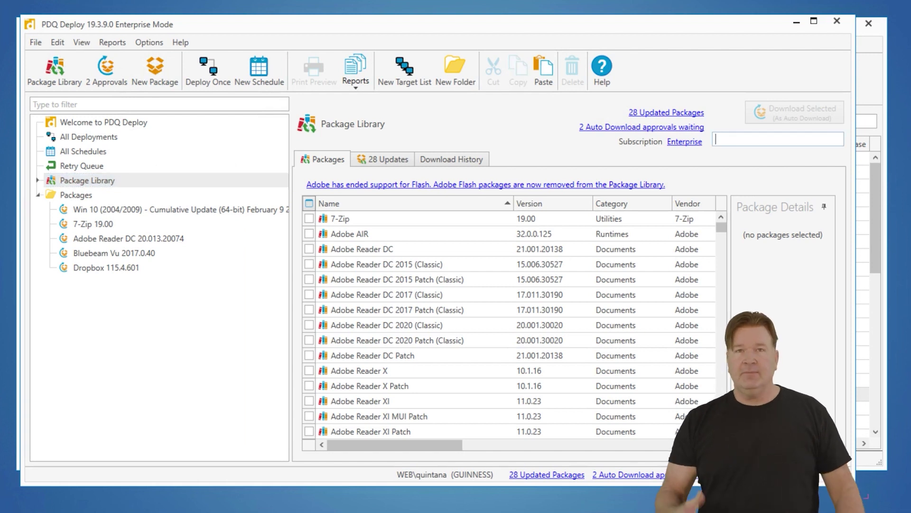
text(ch)
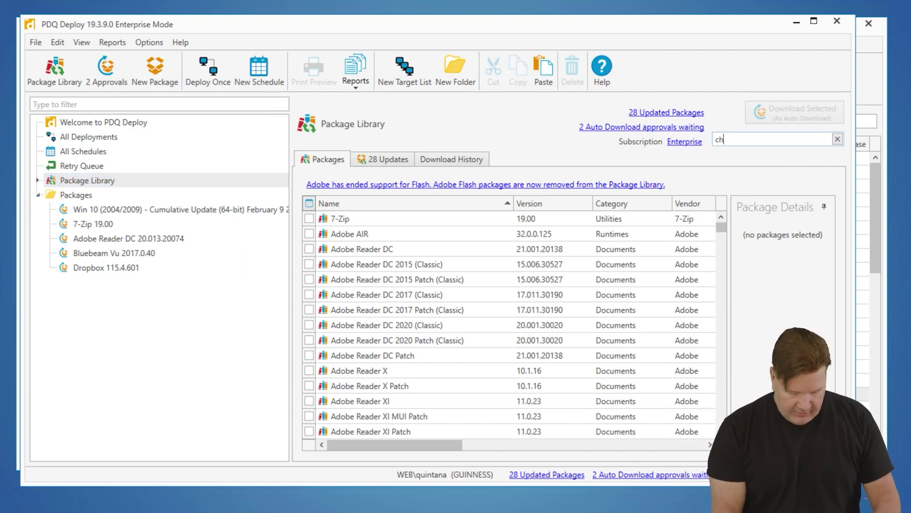
text(rome)
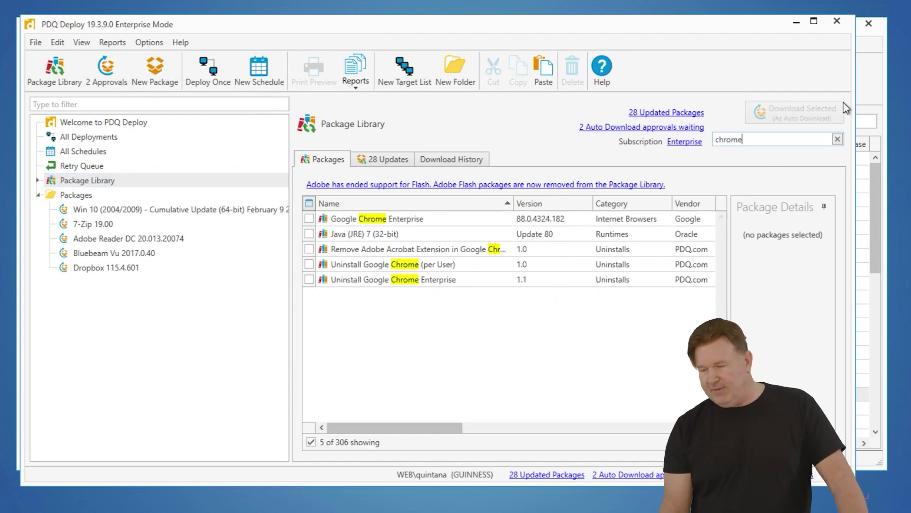
click(309, 219)
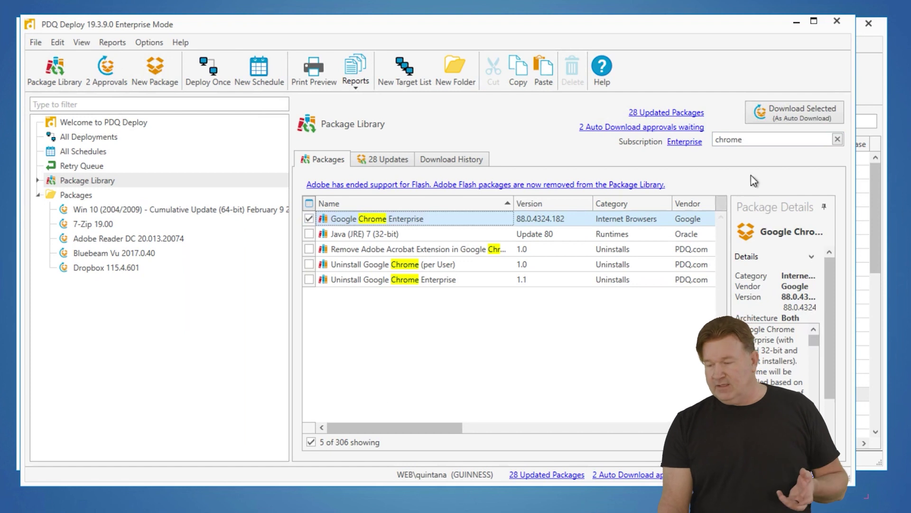
click(790, 118)
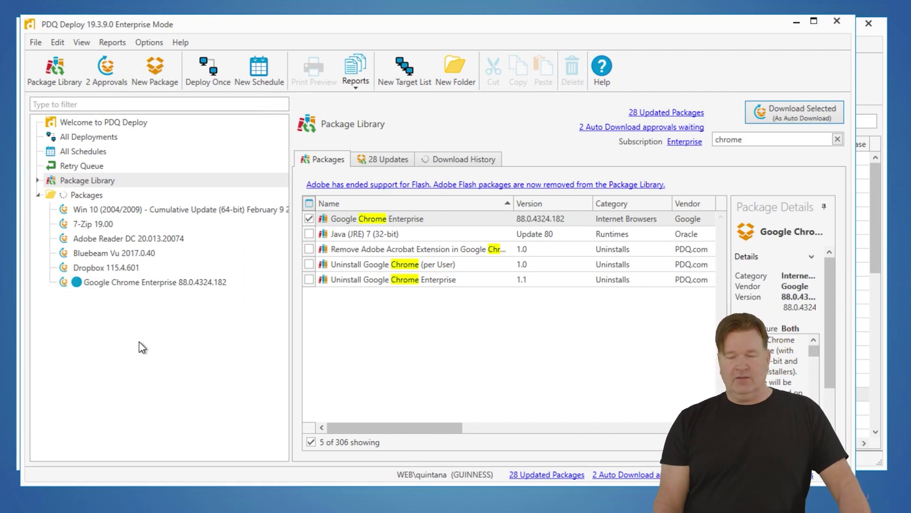
click(162, 42)
click(181, 138)
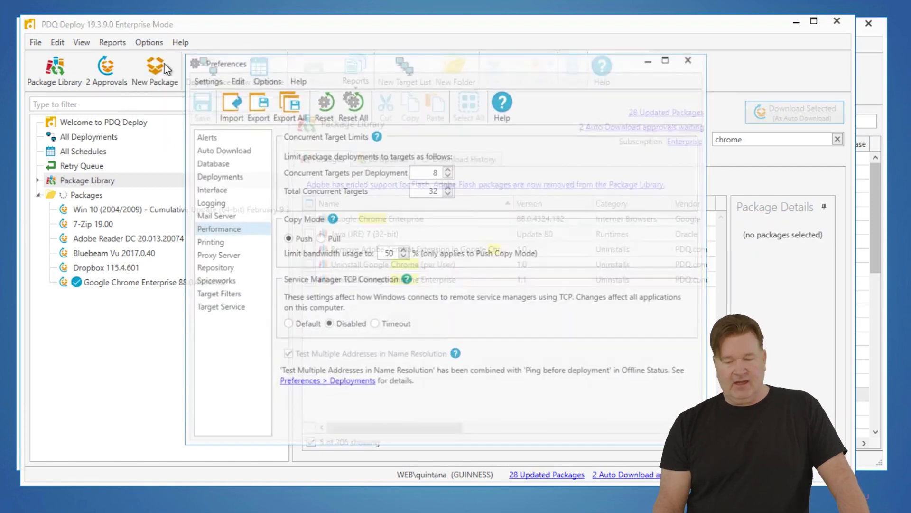
click(216, 150)
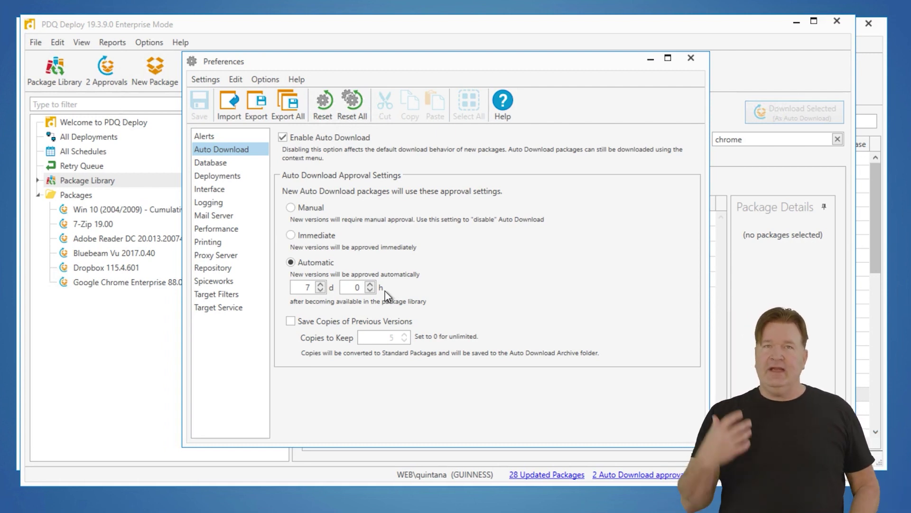
click(691, 58)
Step: Show the Google Chrome Enterprise 88.0.4324.182 package page, which lists 0 deployments
click(86, 284)
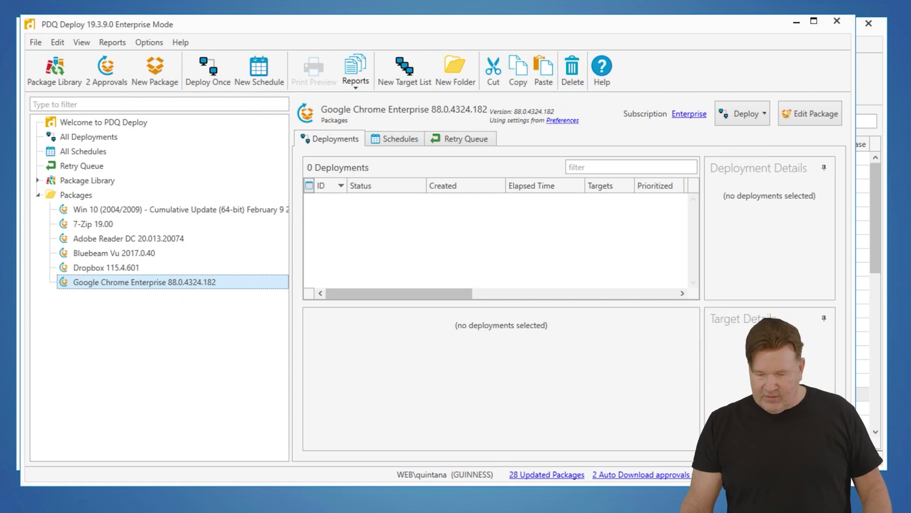
Step: In PDQ Inventory, show the 26-computer Chrome Enterprise collection under Applications > Internet Browsers
key(alt+Tab)
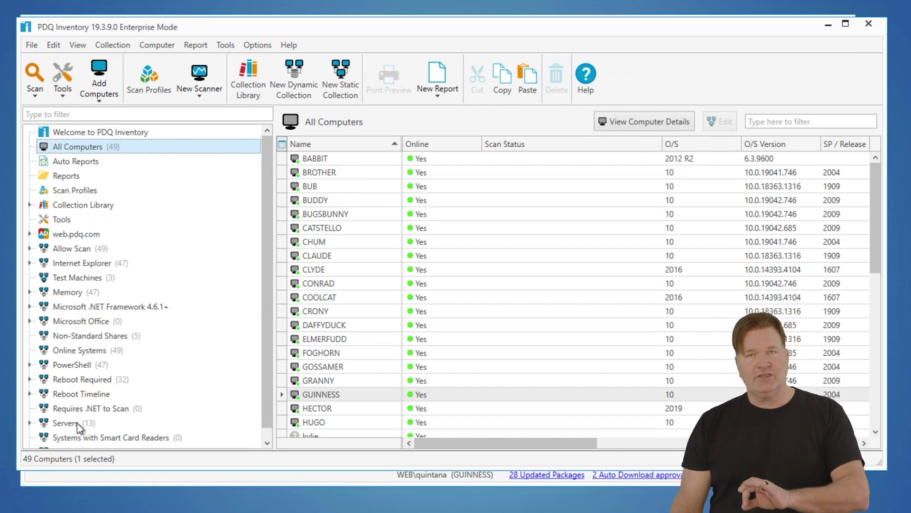
click(30, 205)
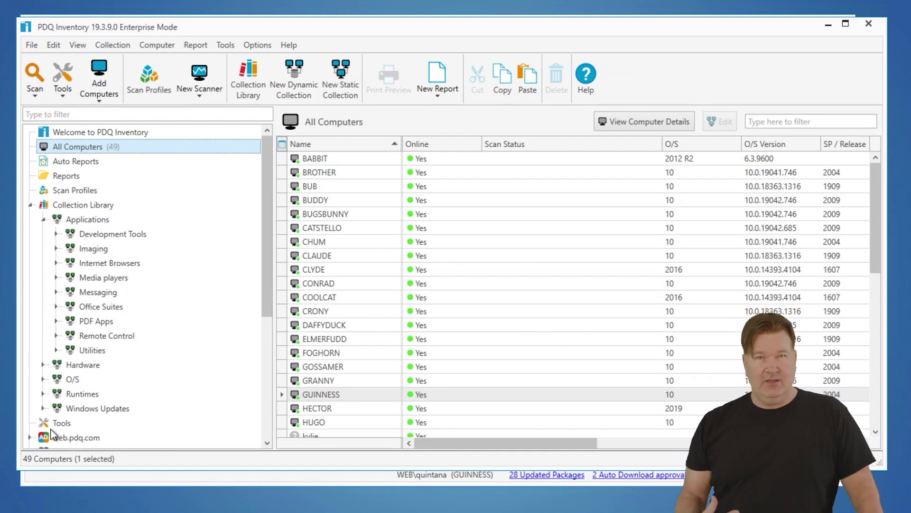
click(56, 263)
click(112, 280)
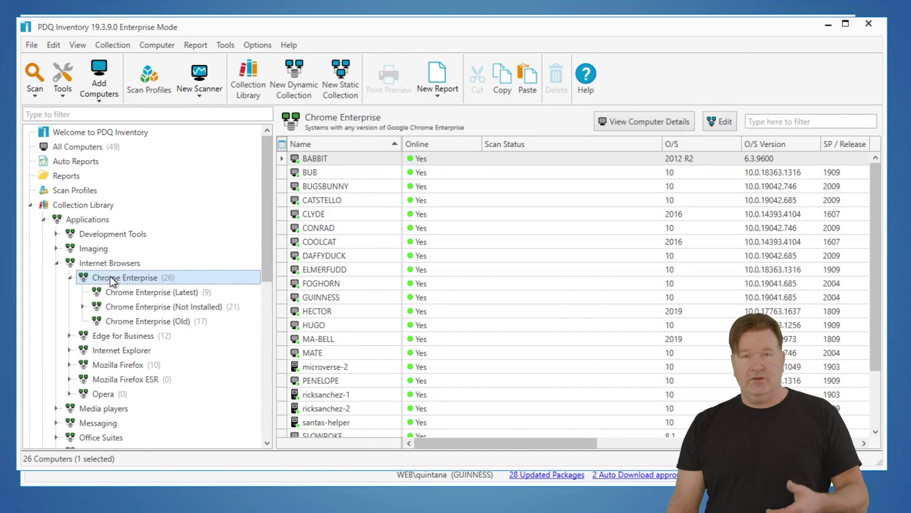
Step: View the Chrome Enterprise Latest, Not Installed and Old (17 computers) collections, then return to PDQ Deploy
click(181, 292)
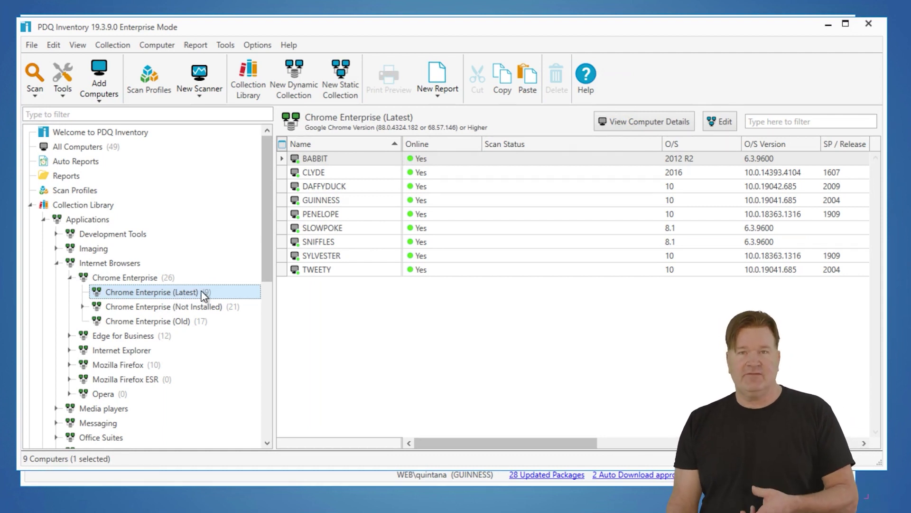
click(205, 309)
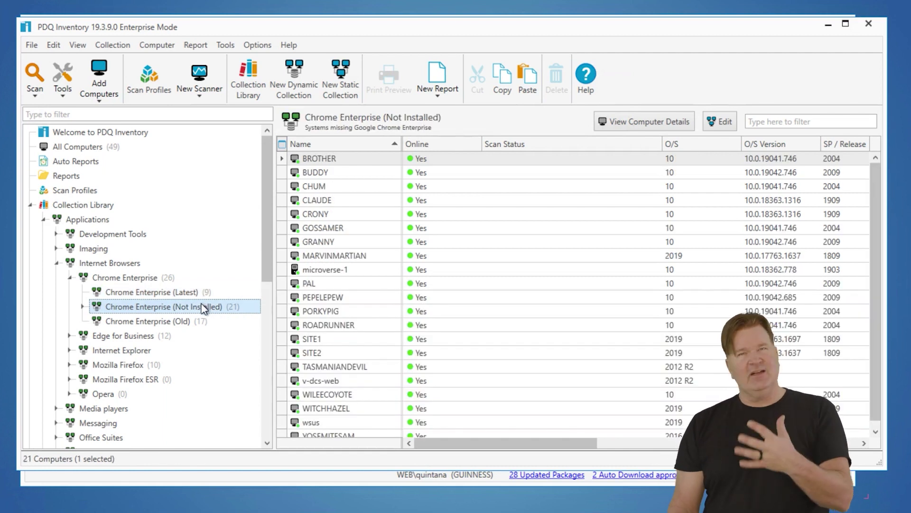
click(196, 326)
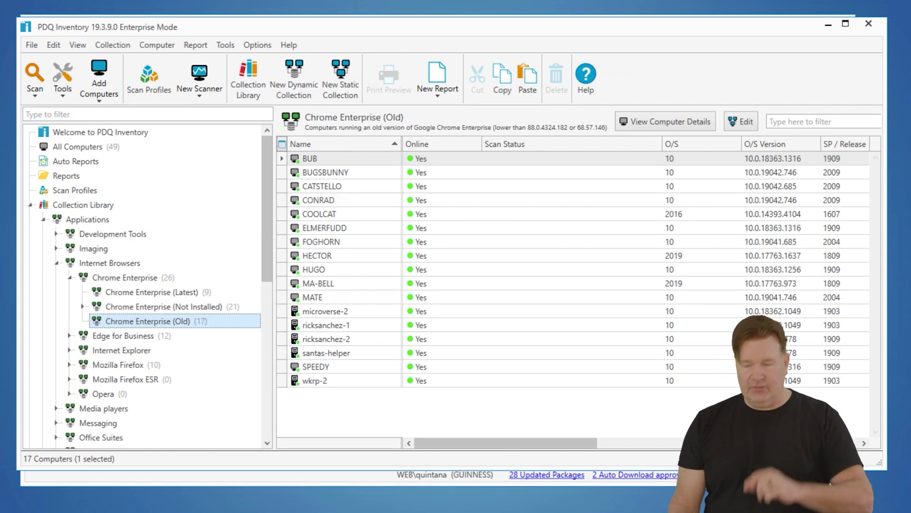
key(alt+Tab)
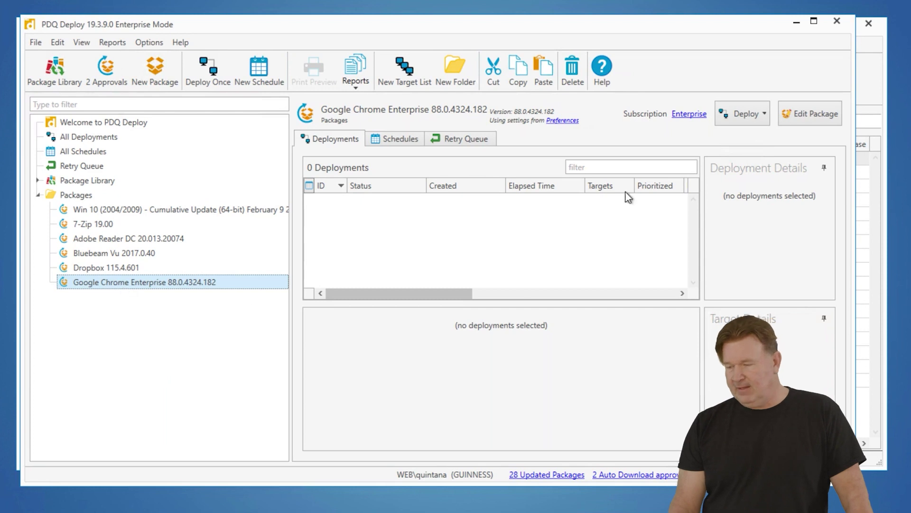
Step: Create a new deployment schedule for the Chrome package named 'Chrome'
click(756, 116)
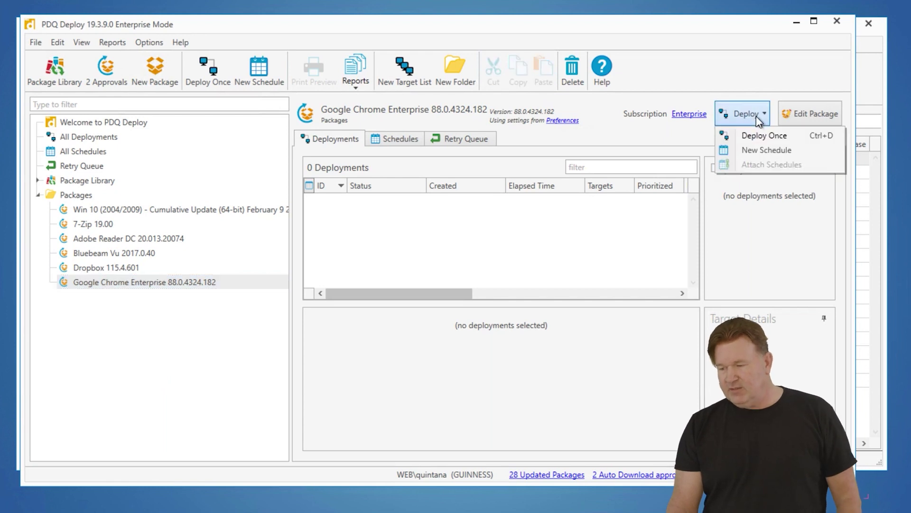
click(764, 150)
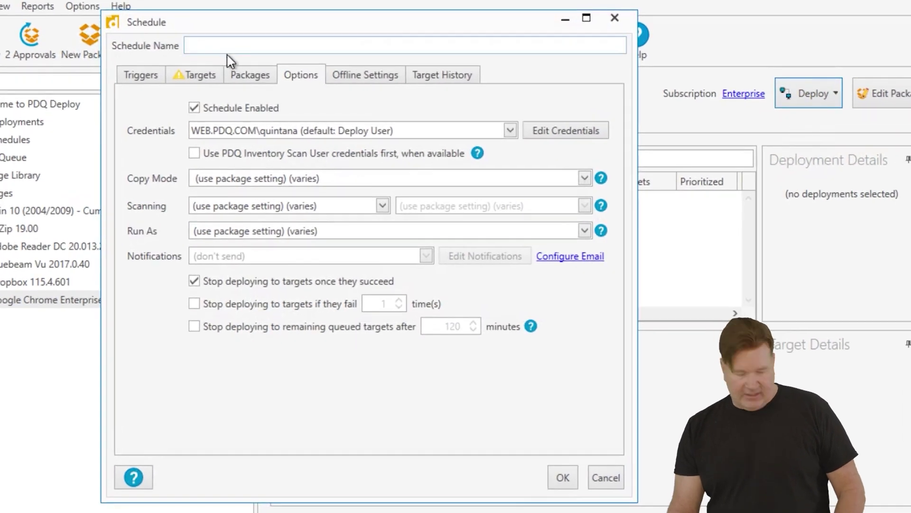
text(Chr)
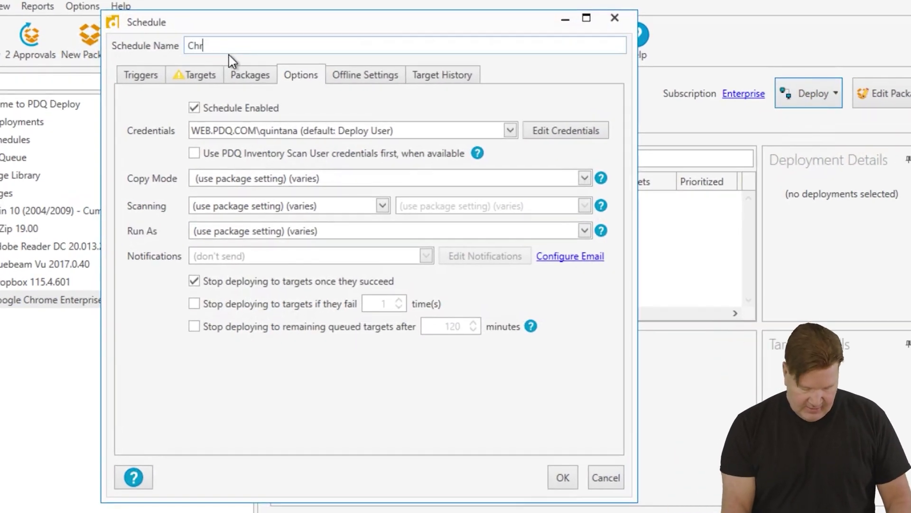
text(ome)
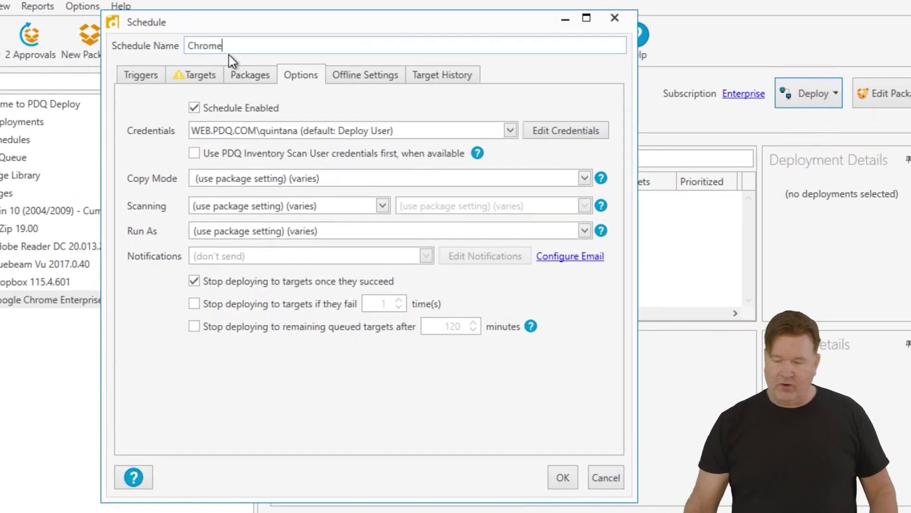
click(137, 81)
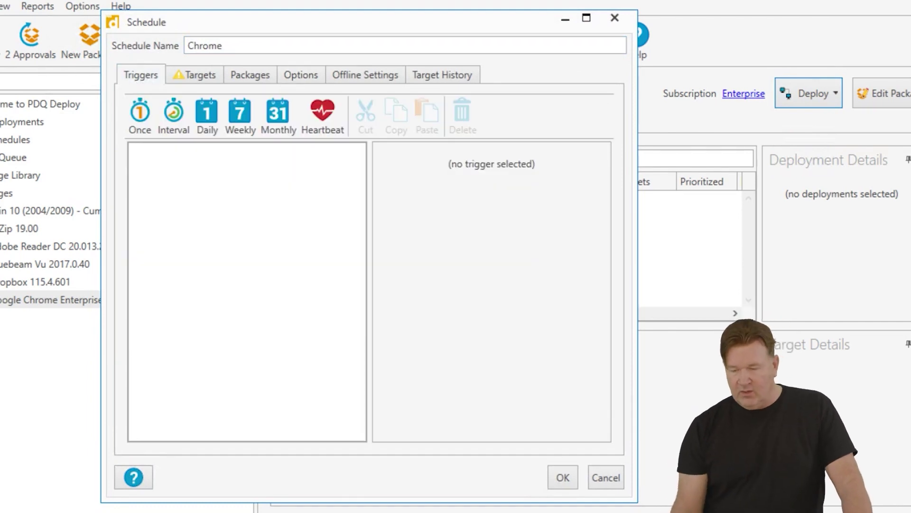
Step: Add a weekly trigger running on Friday only, replacing Thursday, at 8:00 PM
click(245, 121)
click(446, 237)
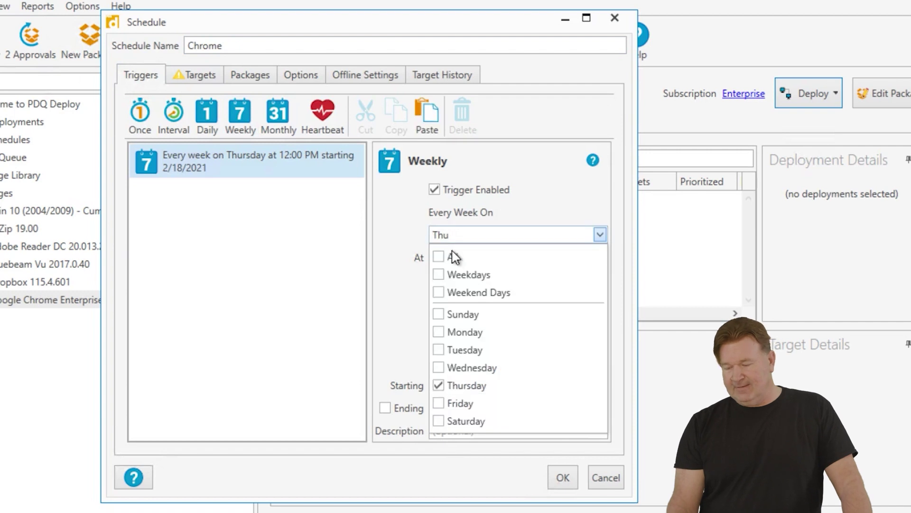
click(439, 403)
click(438, 385)
click(417, 312)
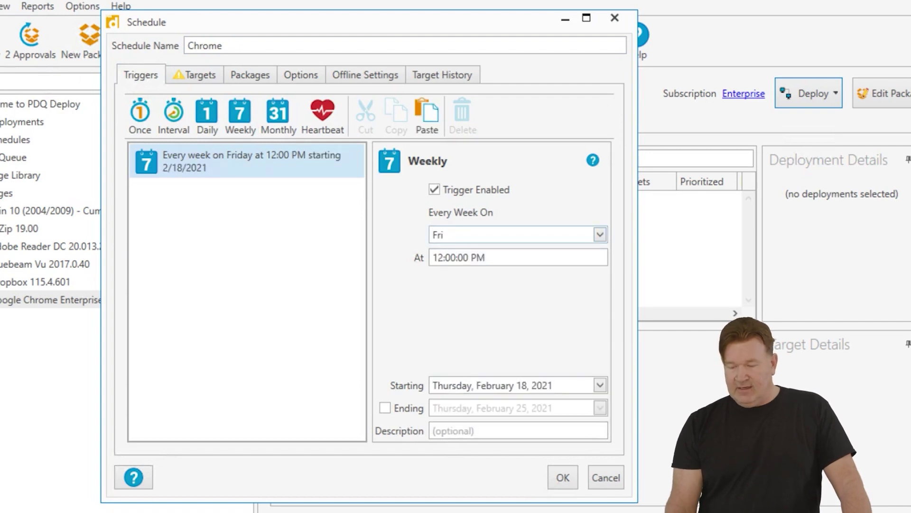
click(445, 256)
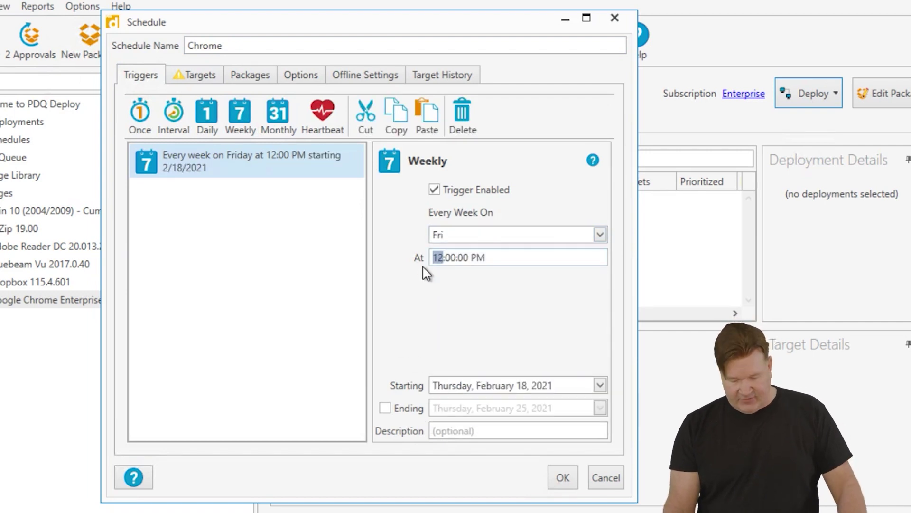
text(8)
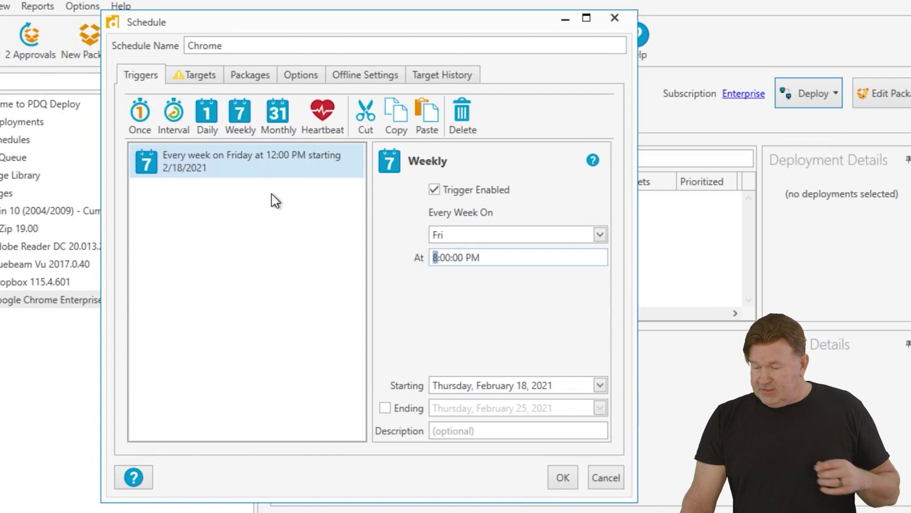
click(200, 75)
Step: Add the computer bugsbunny as a schedule target
click(207, 107)
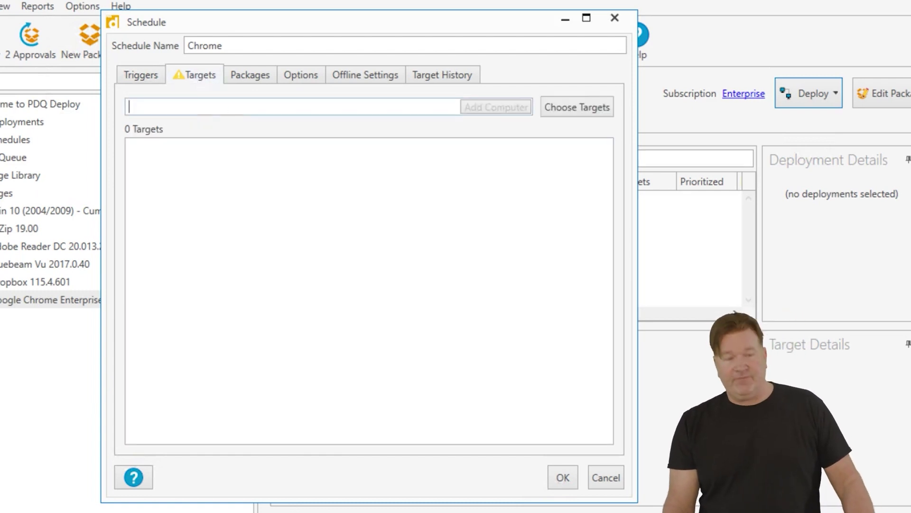
text(bug)
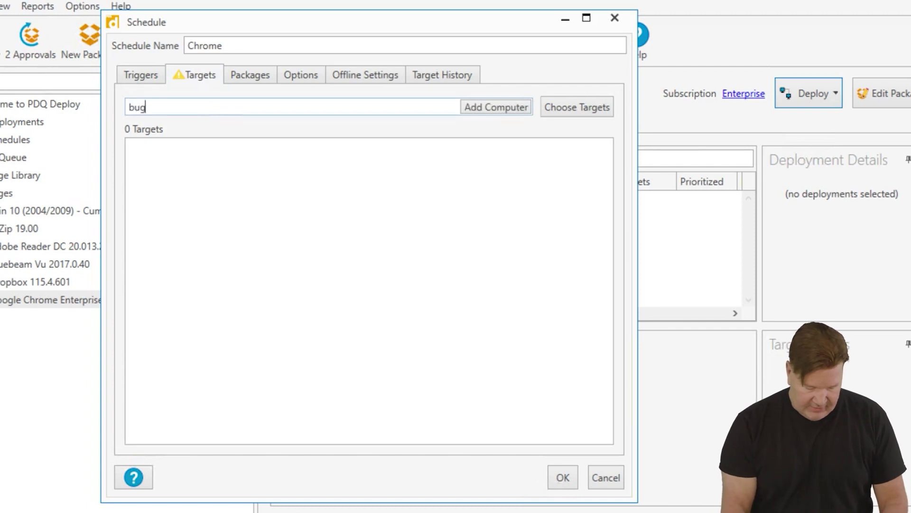
text(sbunny)
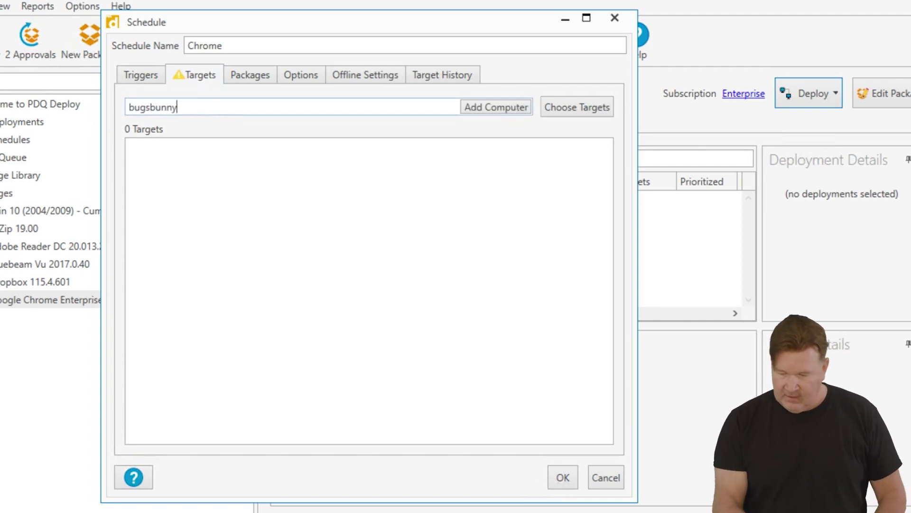
key(Return)
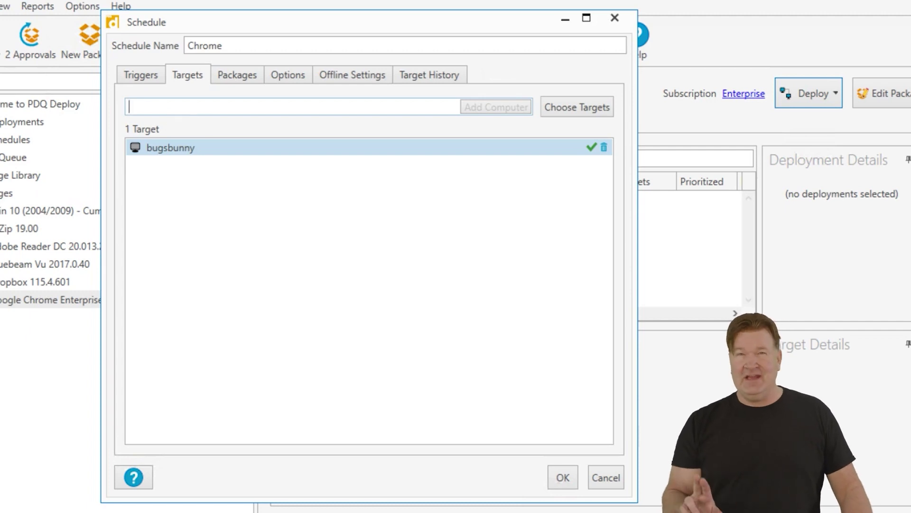
Step: Add the PDQ Inventory collection Chrome Enterprise (Old) as target, remove bugsbunny, and check packages
click(576, 111)
mouse_move(594, 147)
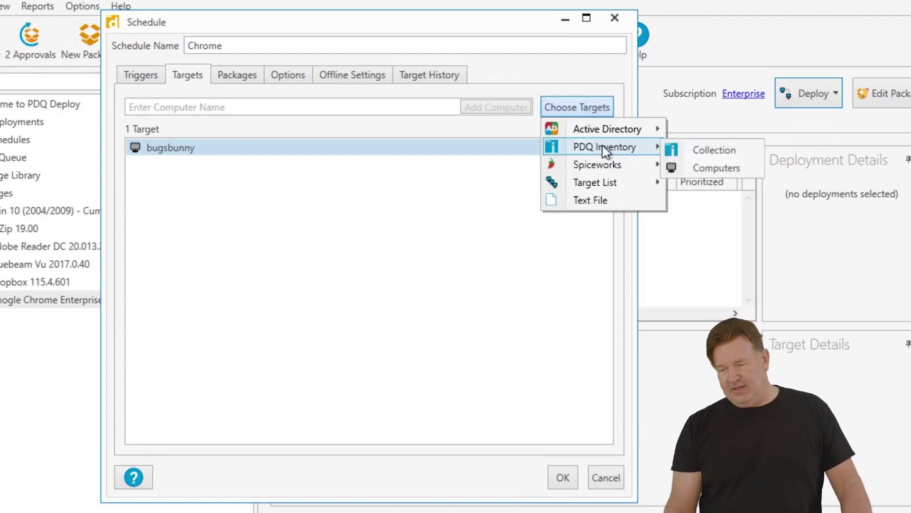
click(688, 151)
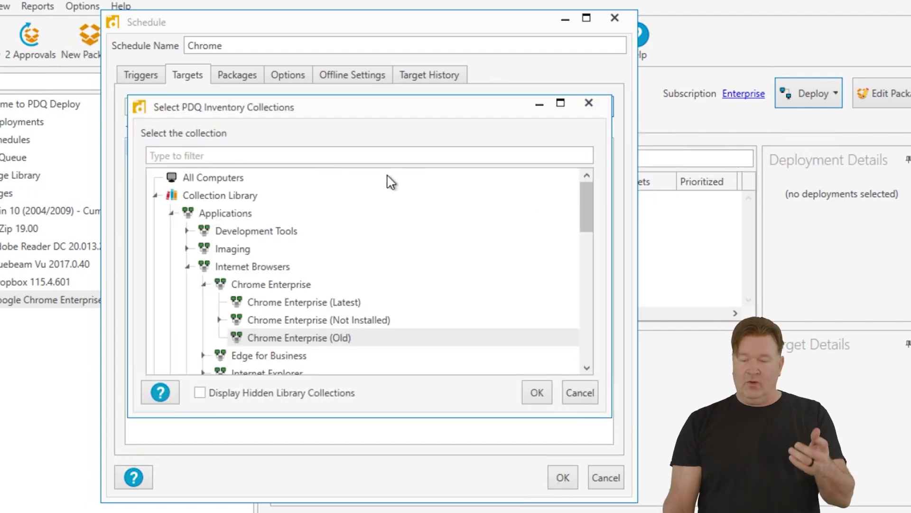
click(317, 340)
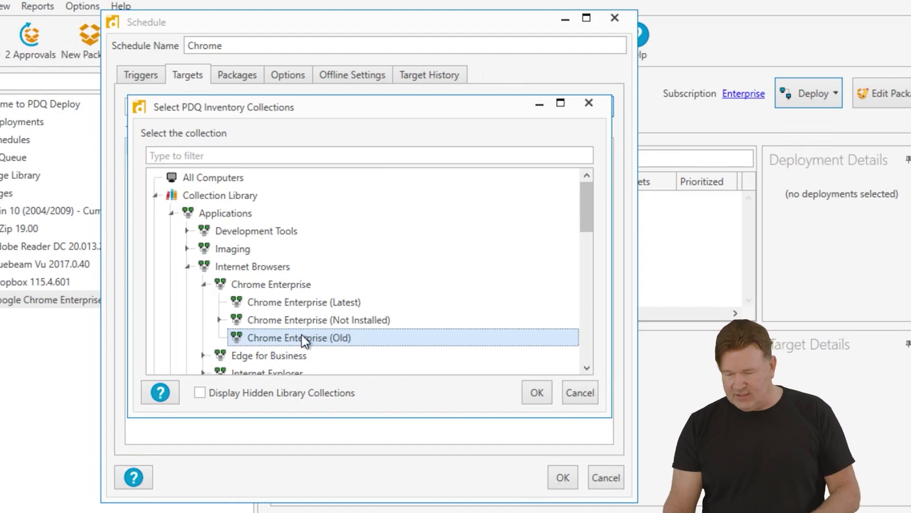
click(541, 392)
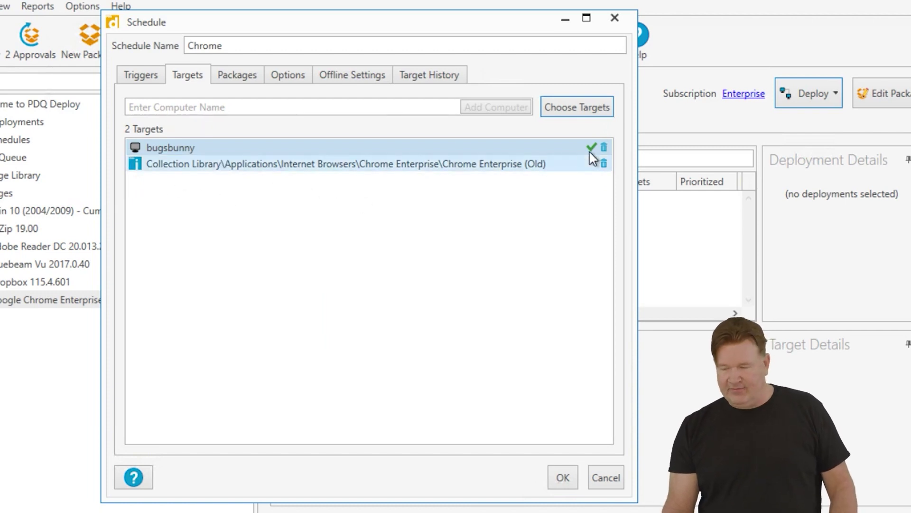
click(603, 147)
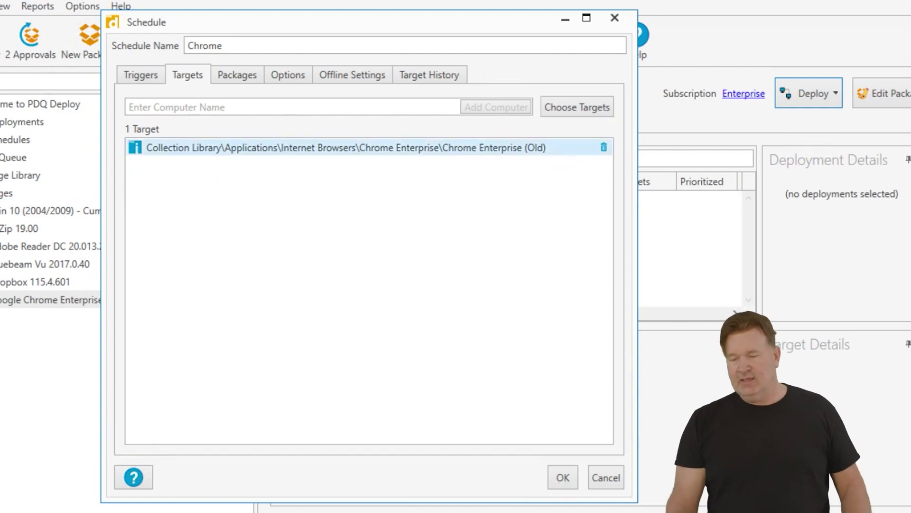
click(253, 79)
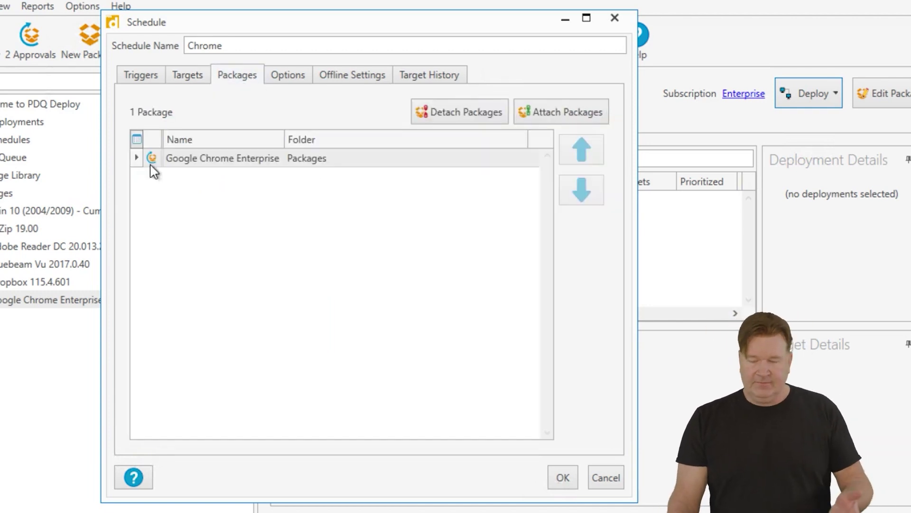
Step: Review options and save the Chrome schedule, then view the Chrome Enterprise (Old) collection in Inventory
click(293, 79)
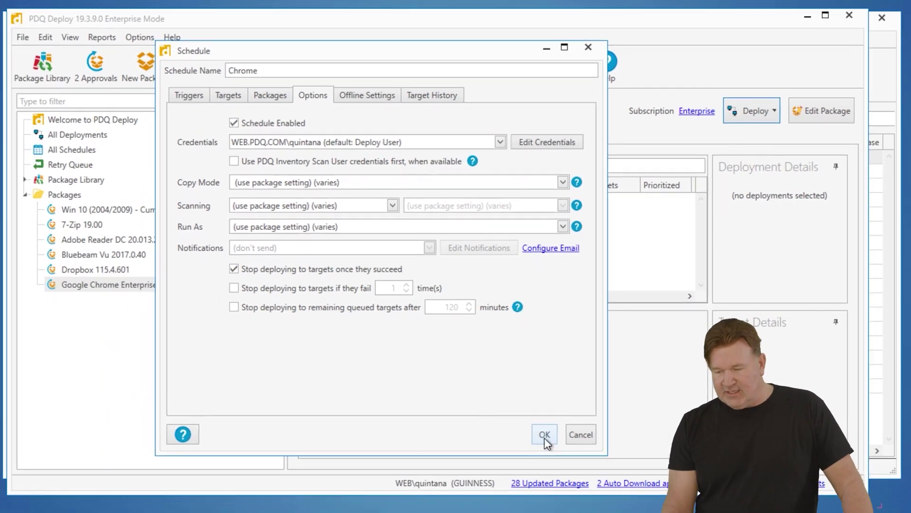
click(545, 436)
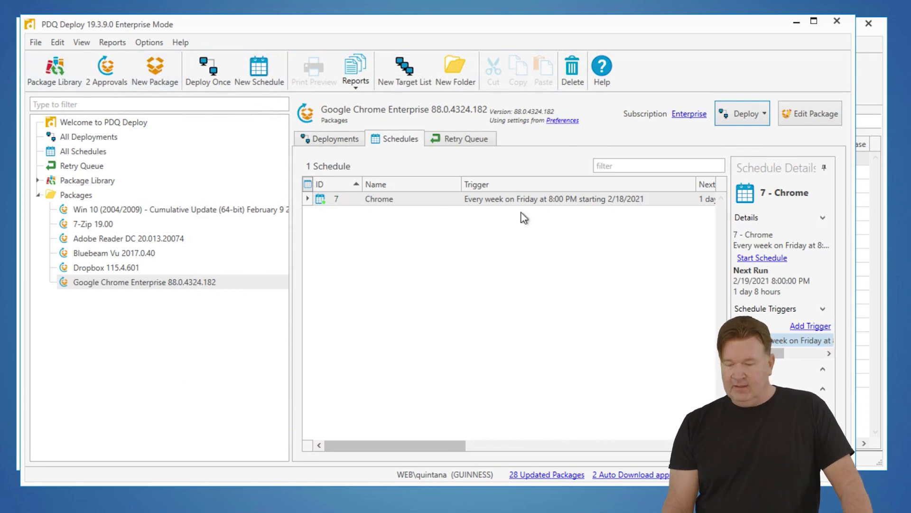
click(18, 43)
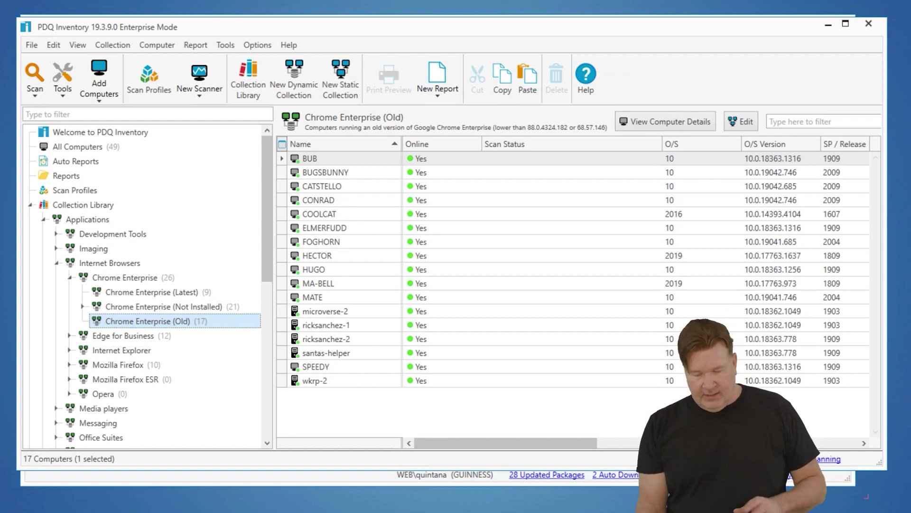
key(alt+Tab)
click(157, 288)
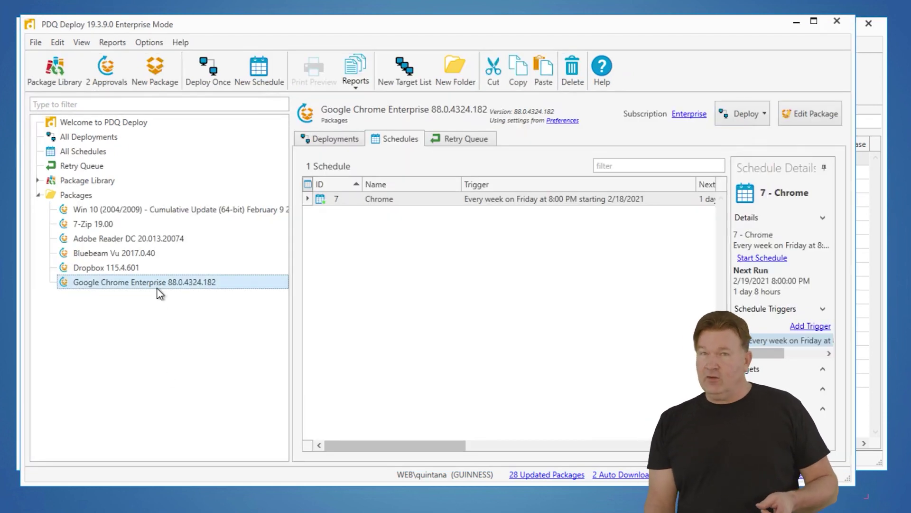